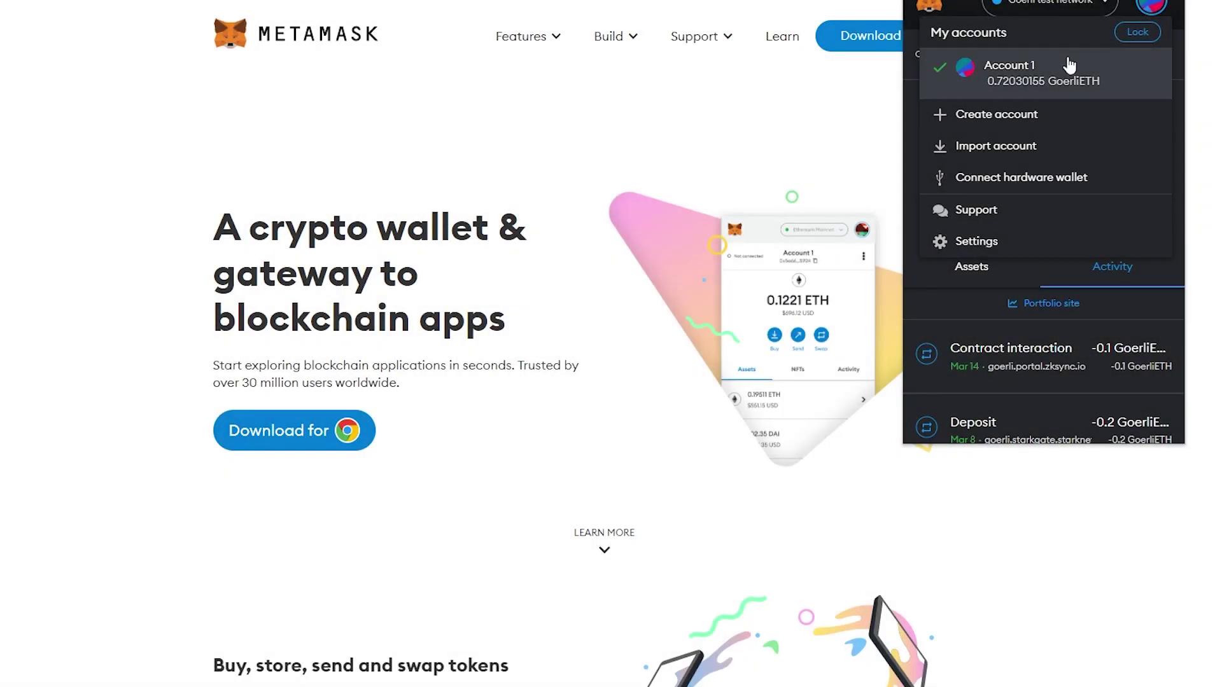
# Step: Confirm Show test networks is on in MetaMask's Advanced settings, then open the Networks settings
pyautogui.click(967, 243)
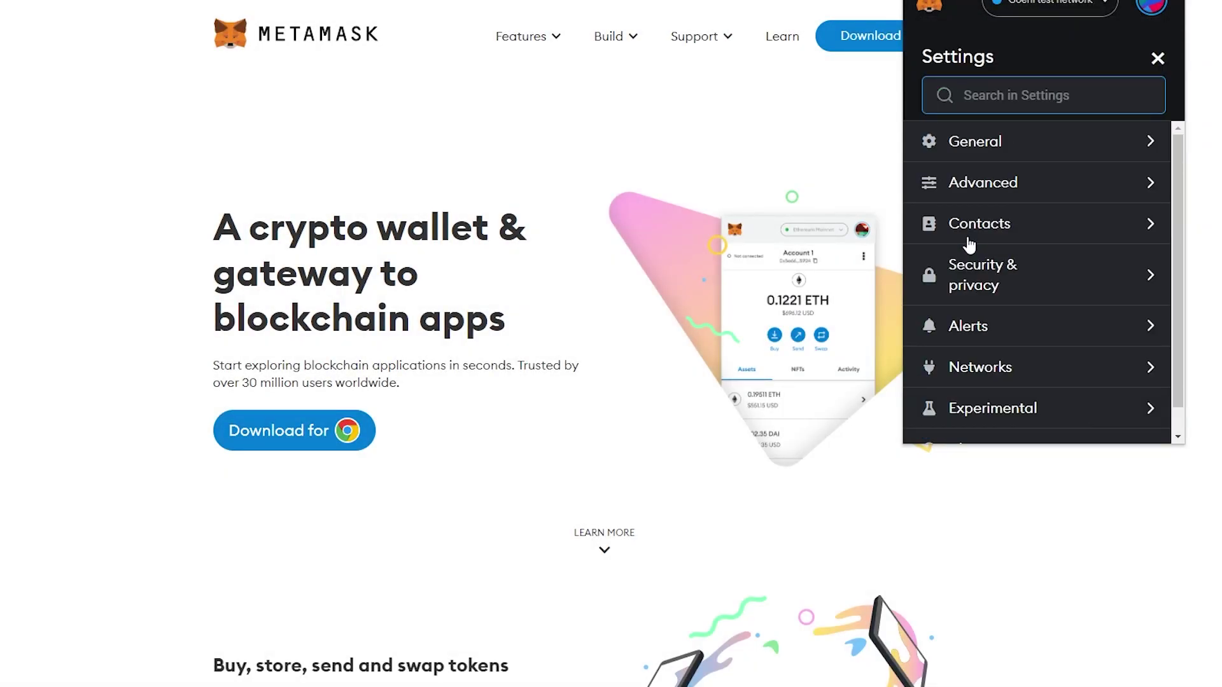
pyautogui.click(1046, 184)
pyautogui.scroll(-5, 1046, 191)
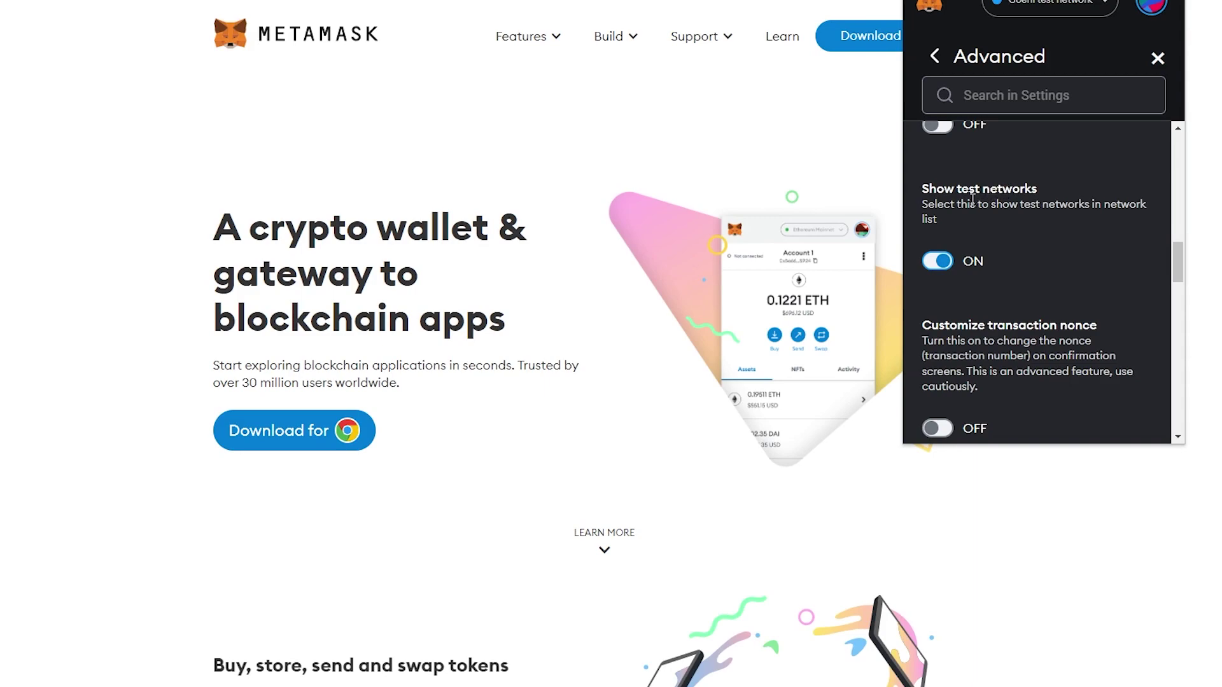
pyautogui.click(934, 56)
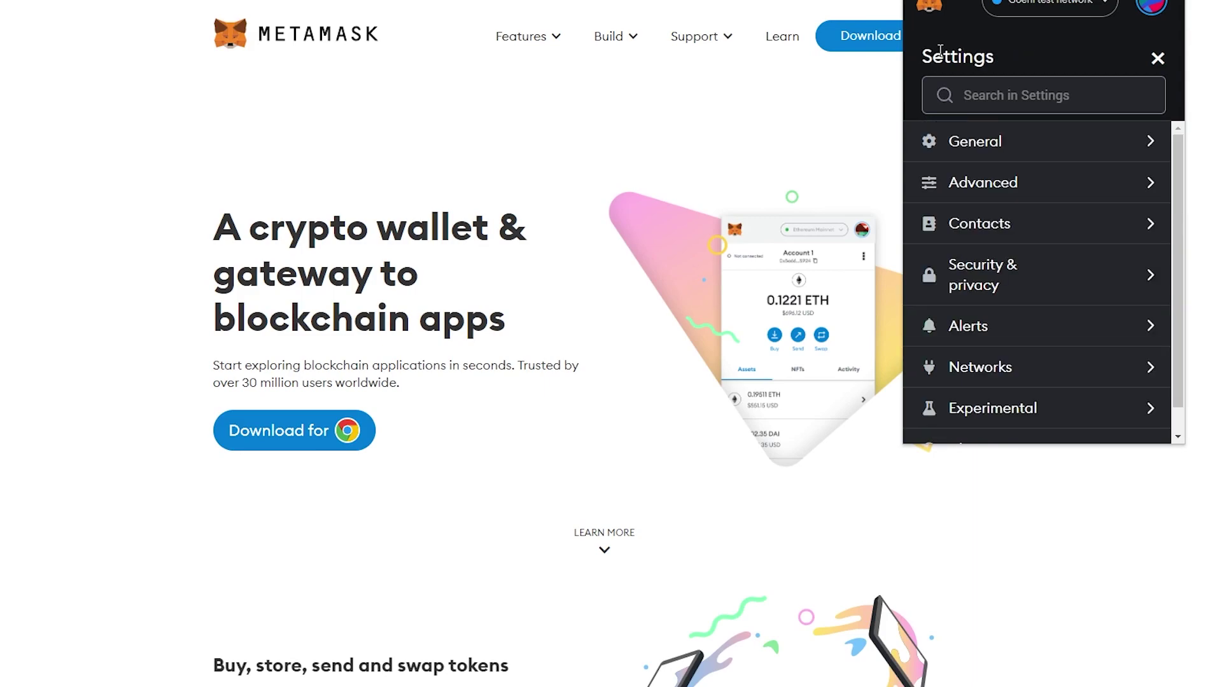
pyautogui.click(1001, 367)
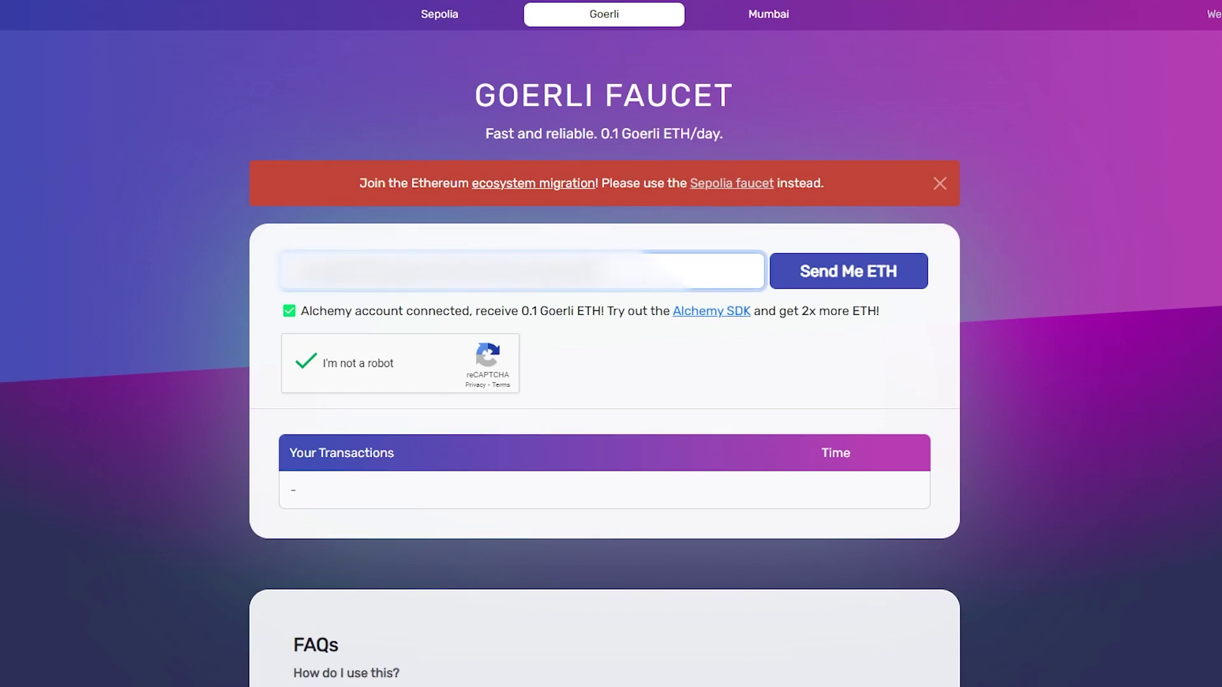
# Step: Request Goerli ETH for the wallet address from the Alchemy faucet; it fails with 403
pyautogui.click(851, 274)
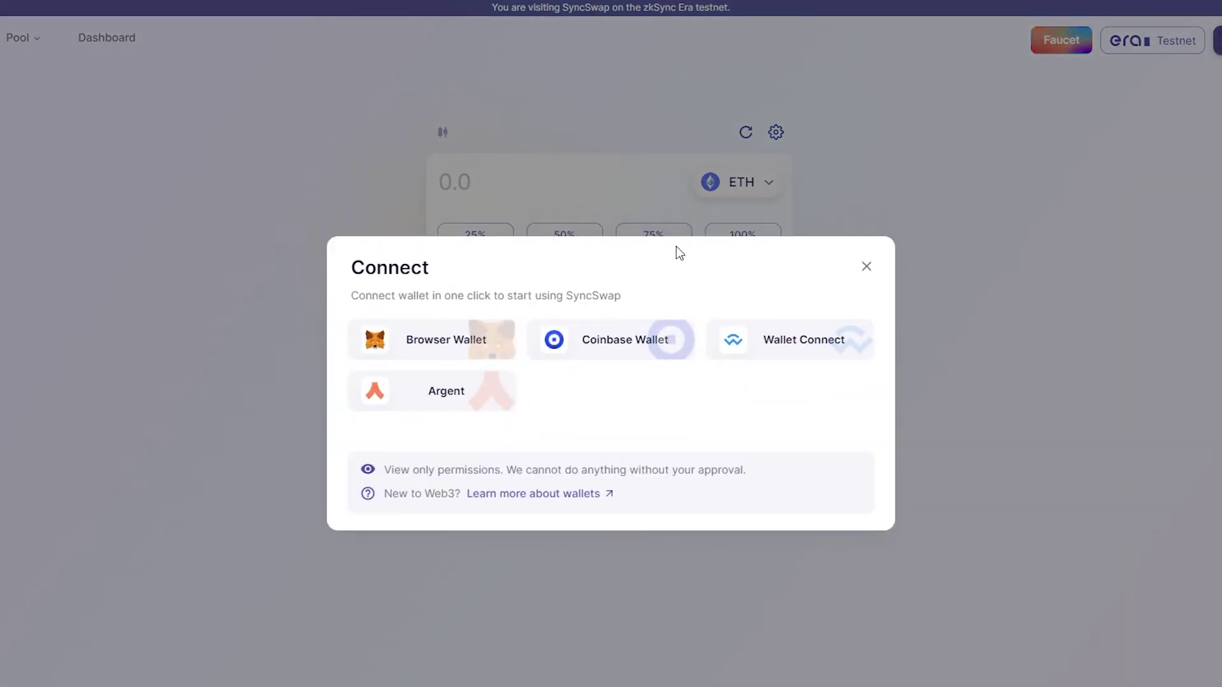
# Step: Connect MetaMask as the browser wallet and ask it to switch to zkSync Era
pyautogui.click(439, 344)
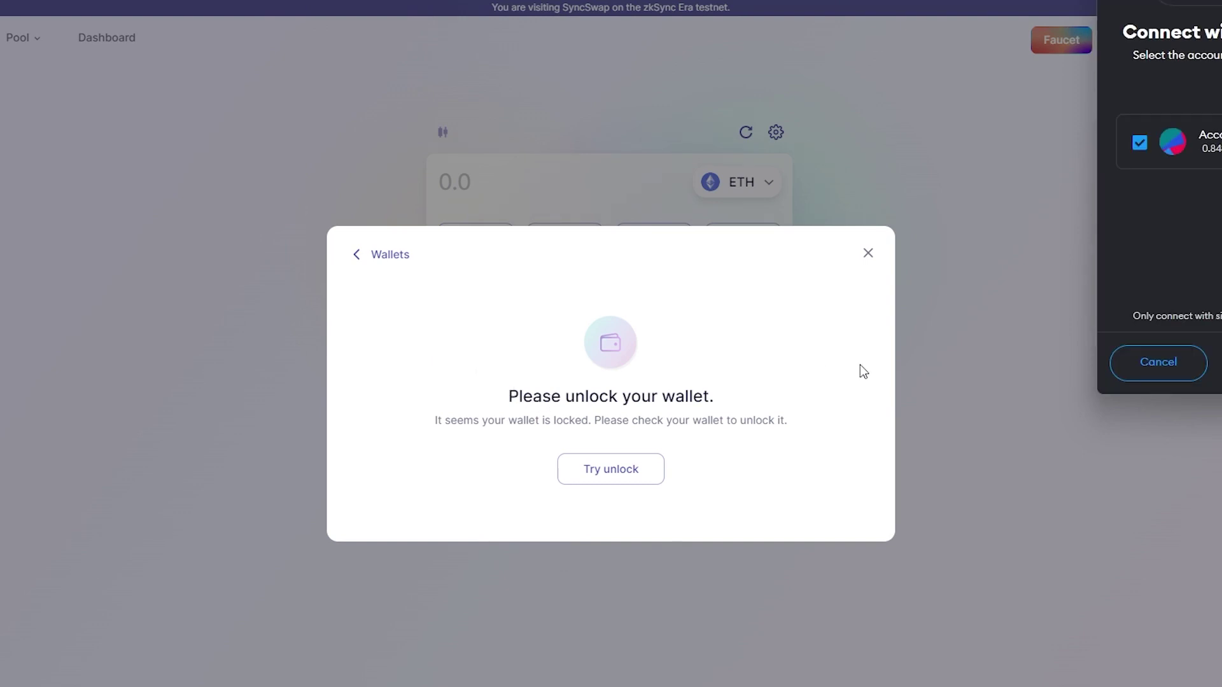
pyautogui.press('Return')
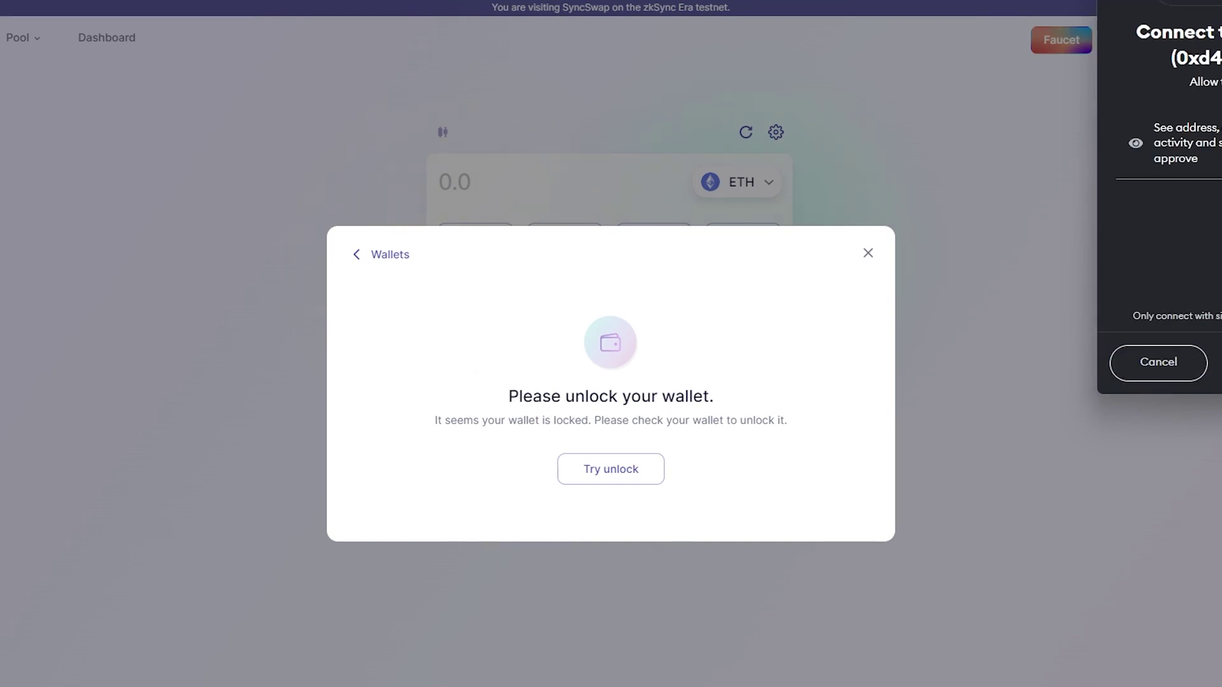
pyautogui.press('Return')
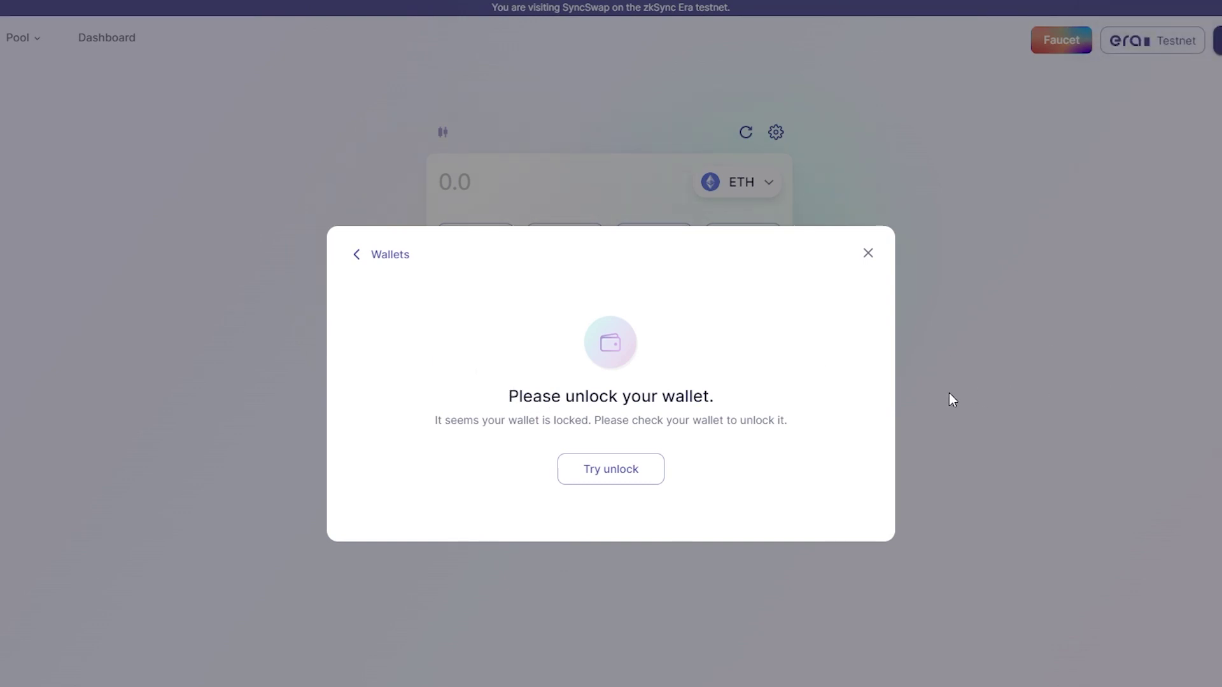
pyautogui.click(601, 470)
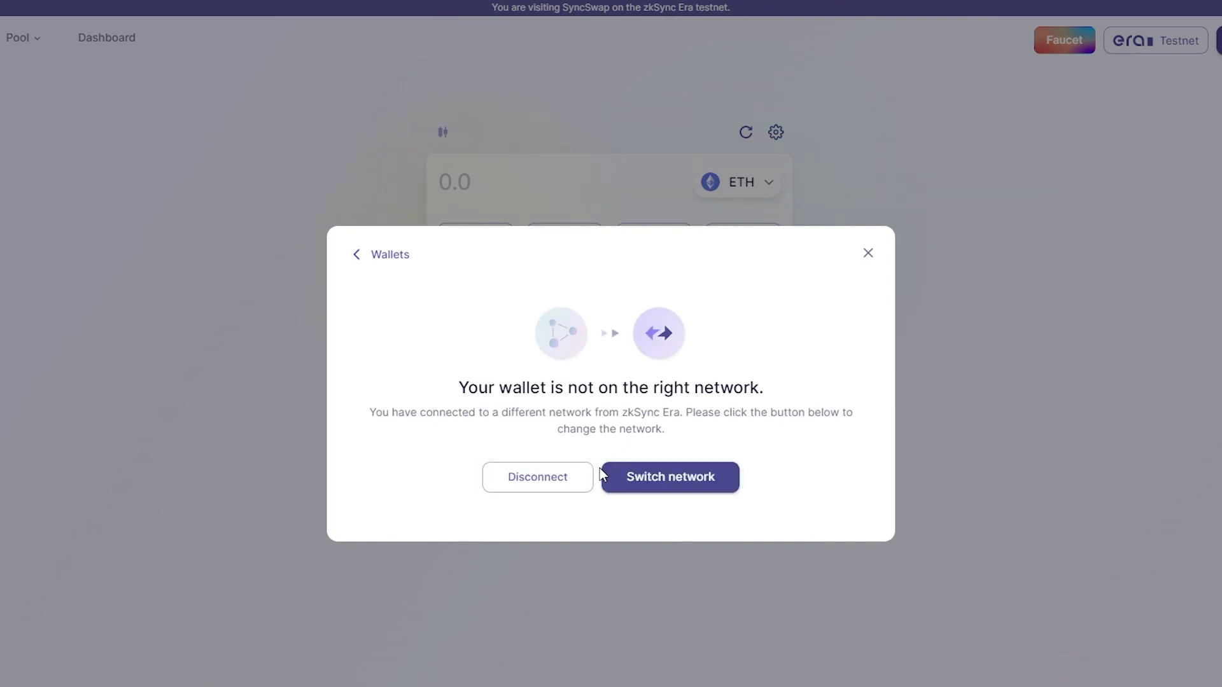
pyautogui.click(634, 476)
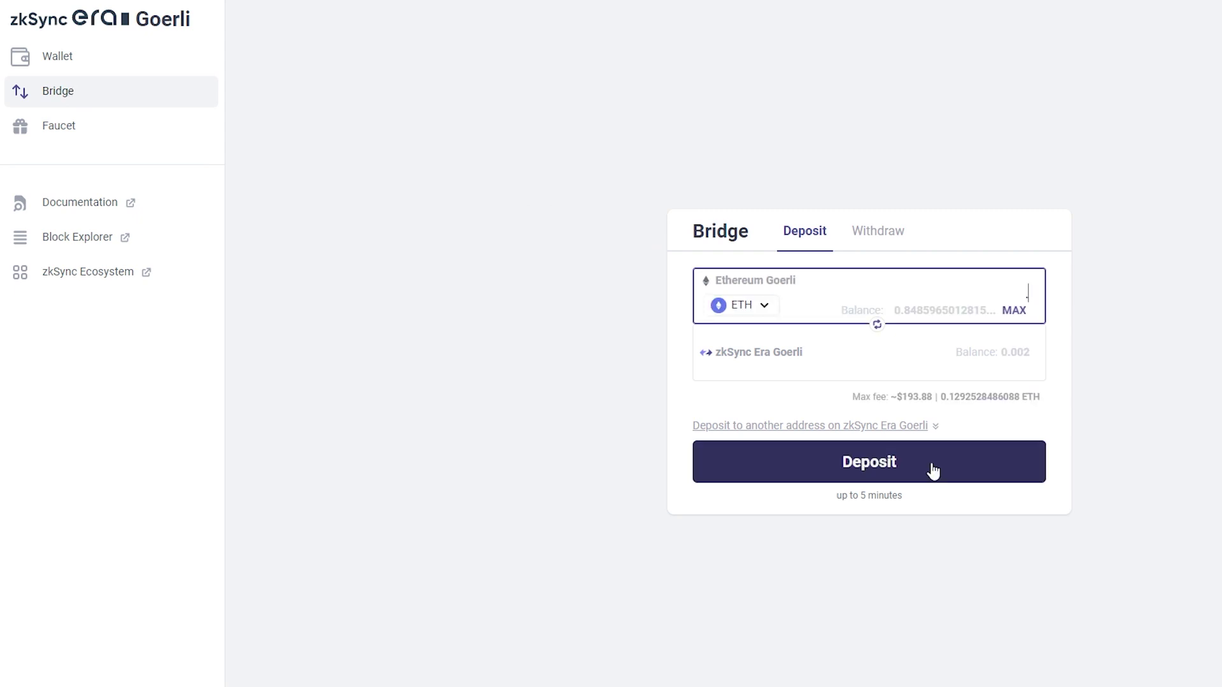
# Step: Deposit Goerli ETH to zkSync Era Goerli, then view the wallet's Transfer and Receive pages
pyautogui.click(933, 471)
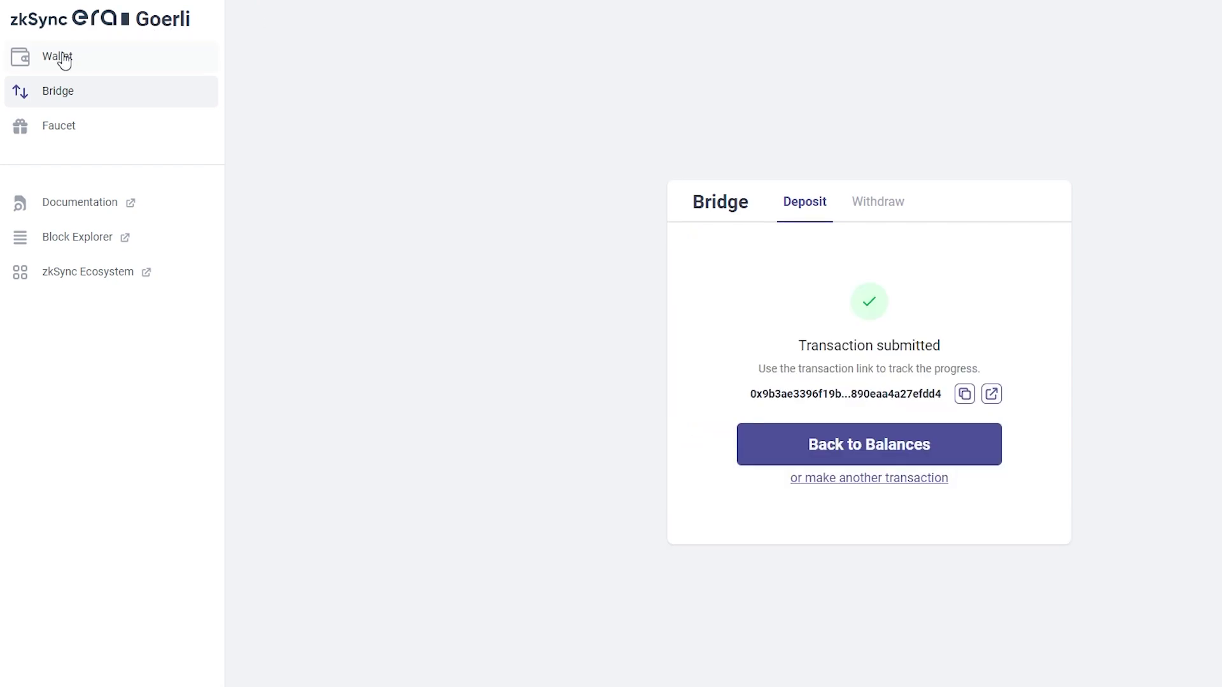
pyautogui.click(64, 60)
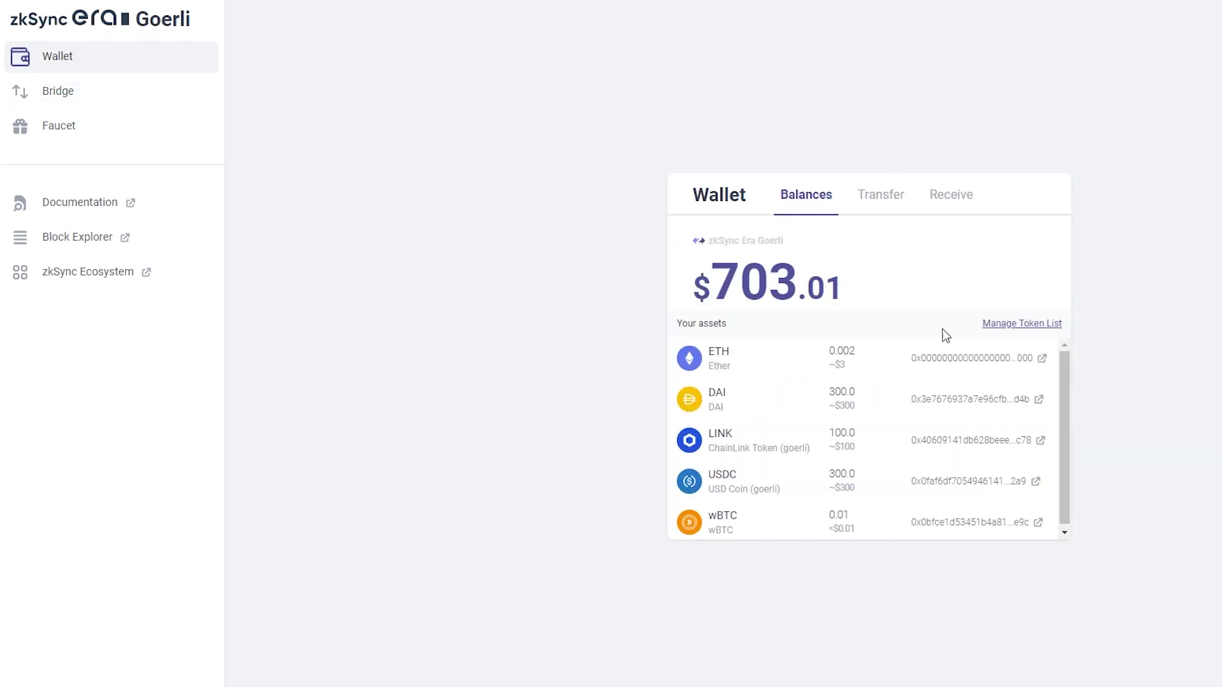
pyautogui.click(888, 200)
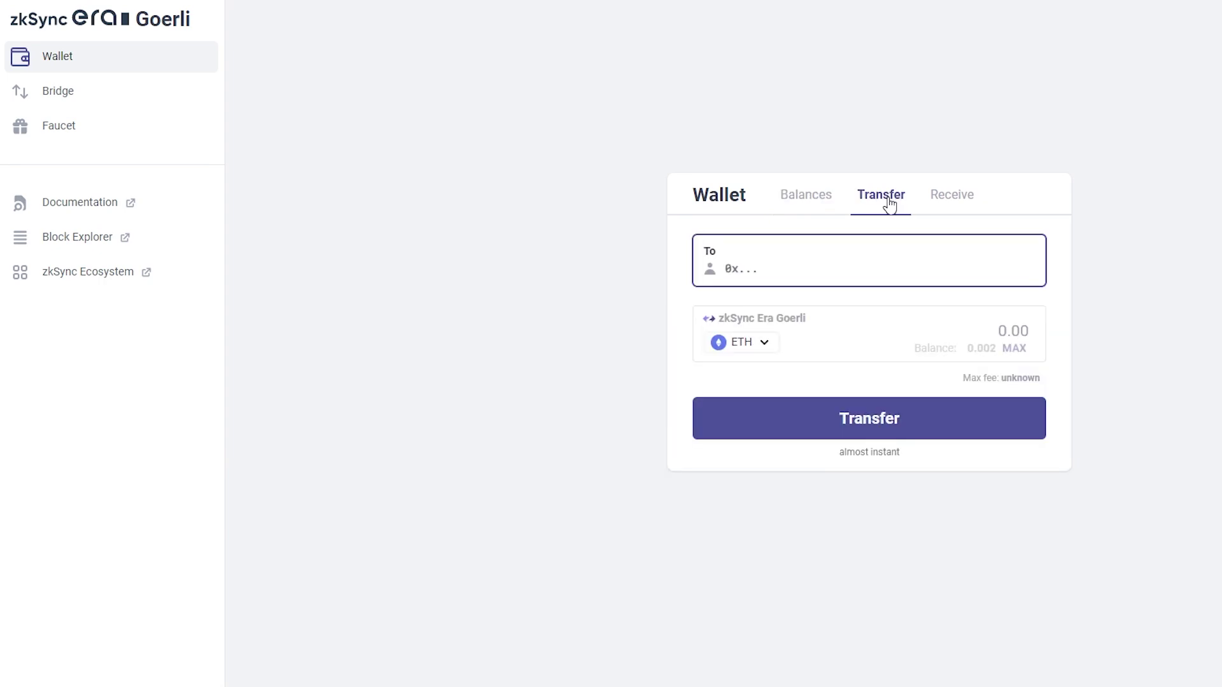
pyautogui.click(952, 195)
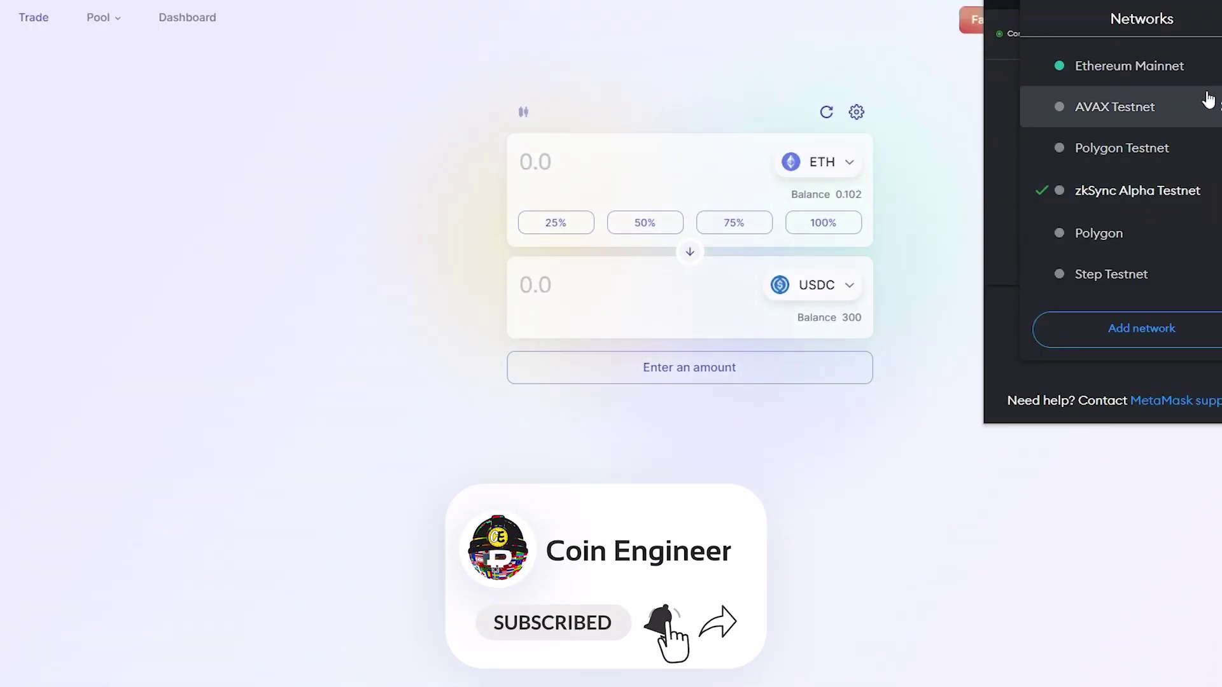
# Step: Swap a small amount of ETH for LINK
pyautogui.click(832, 205)
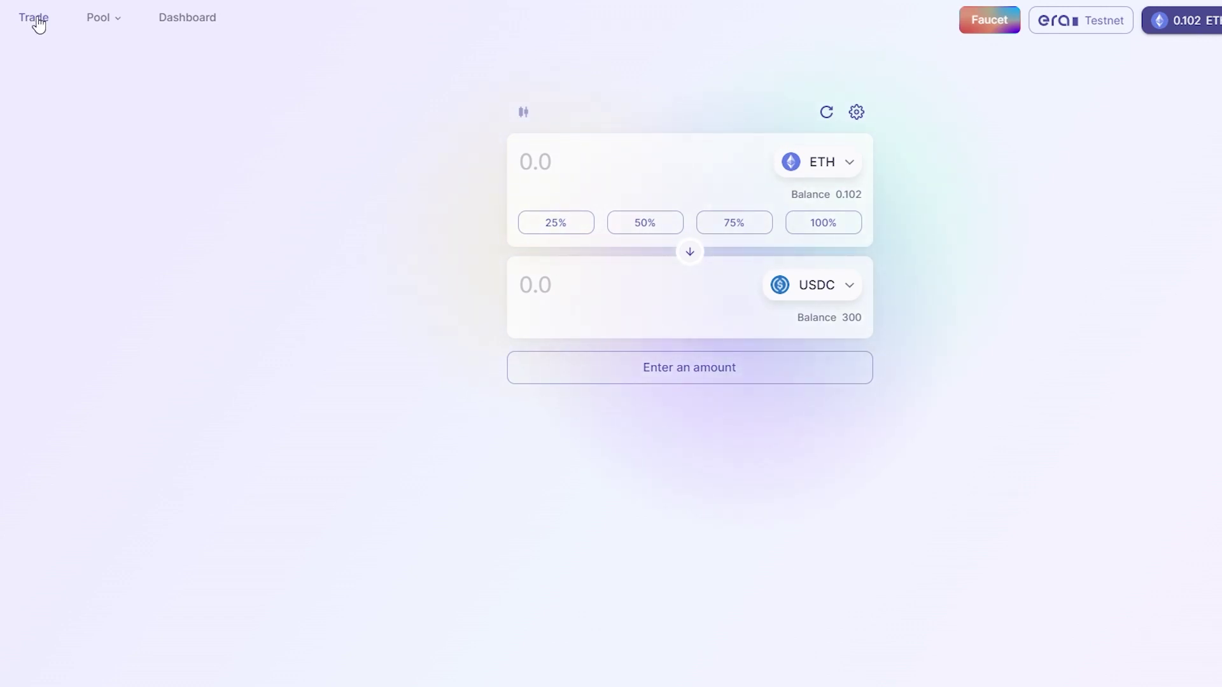
pyautogui.moveTo(97, 22)
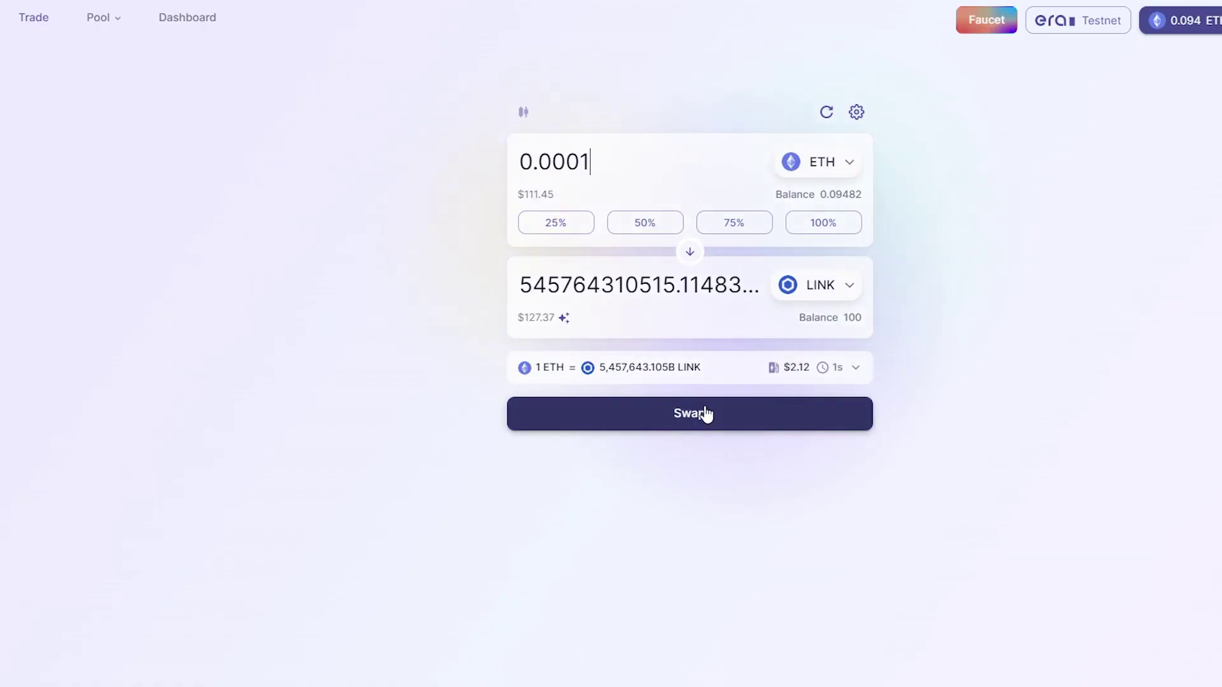
pyautogui.click(706, 413)
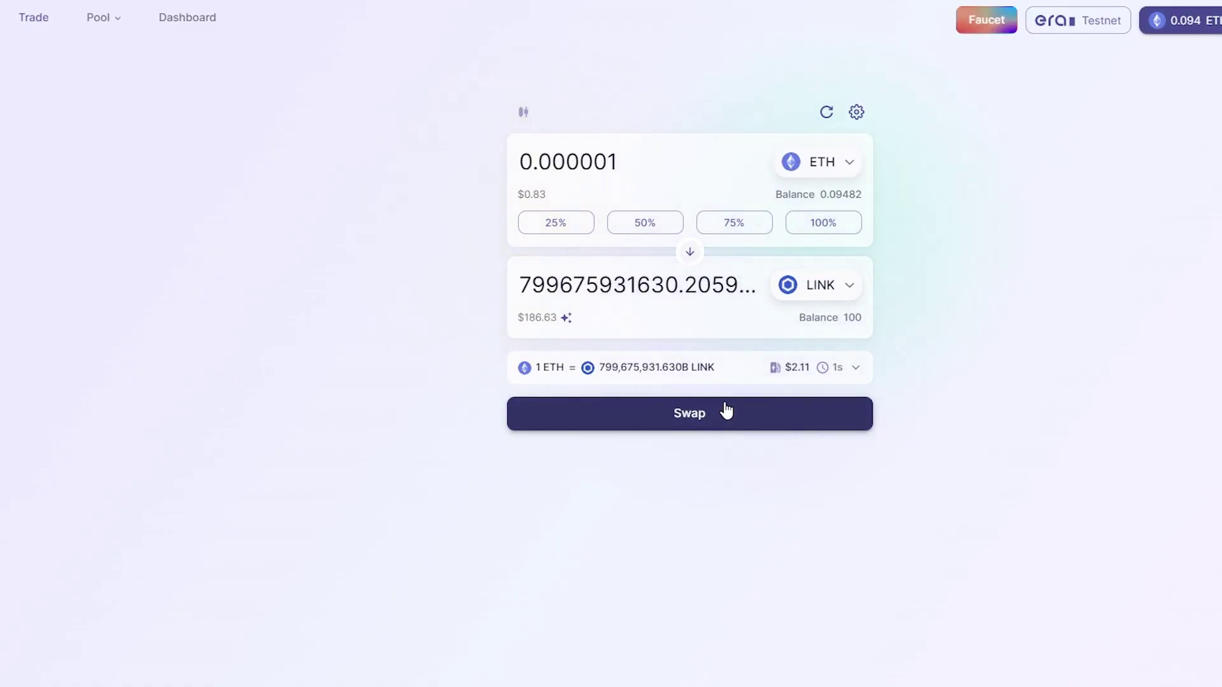
pyautogui.click(726, 412)
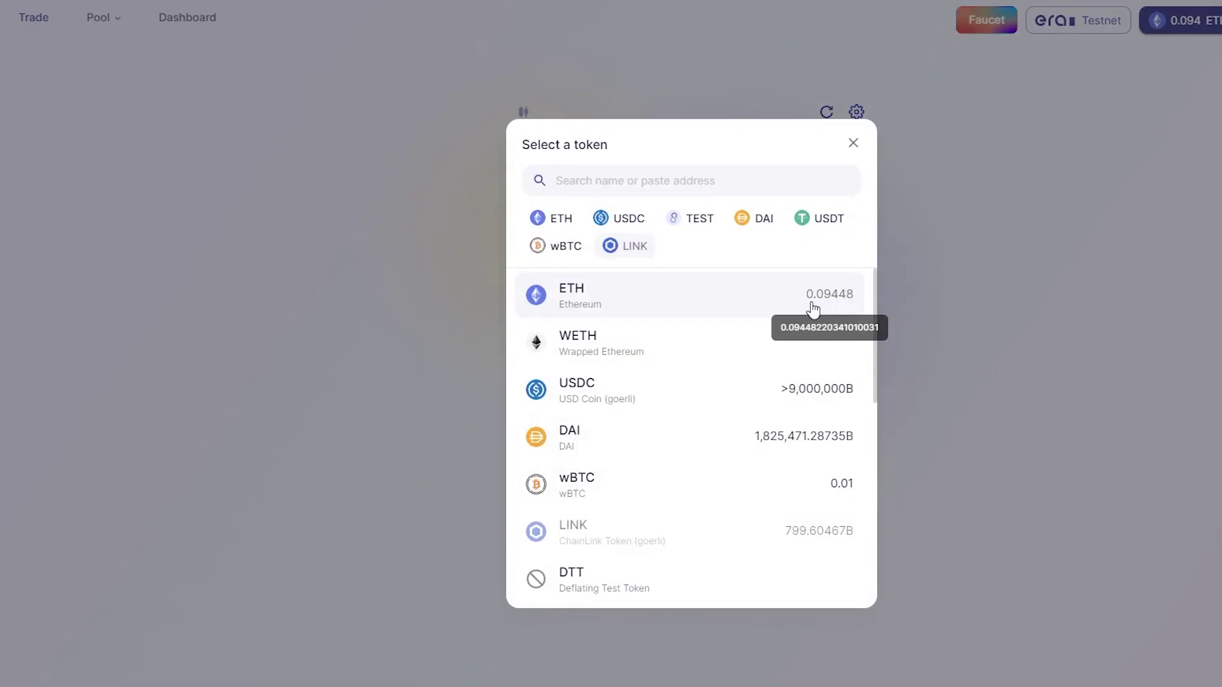
# Step: Swap for USDT and submit the swap for signing
pyautogui.scroll(-5, 813, 309)
pyautogui.click(704, 376)
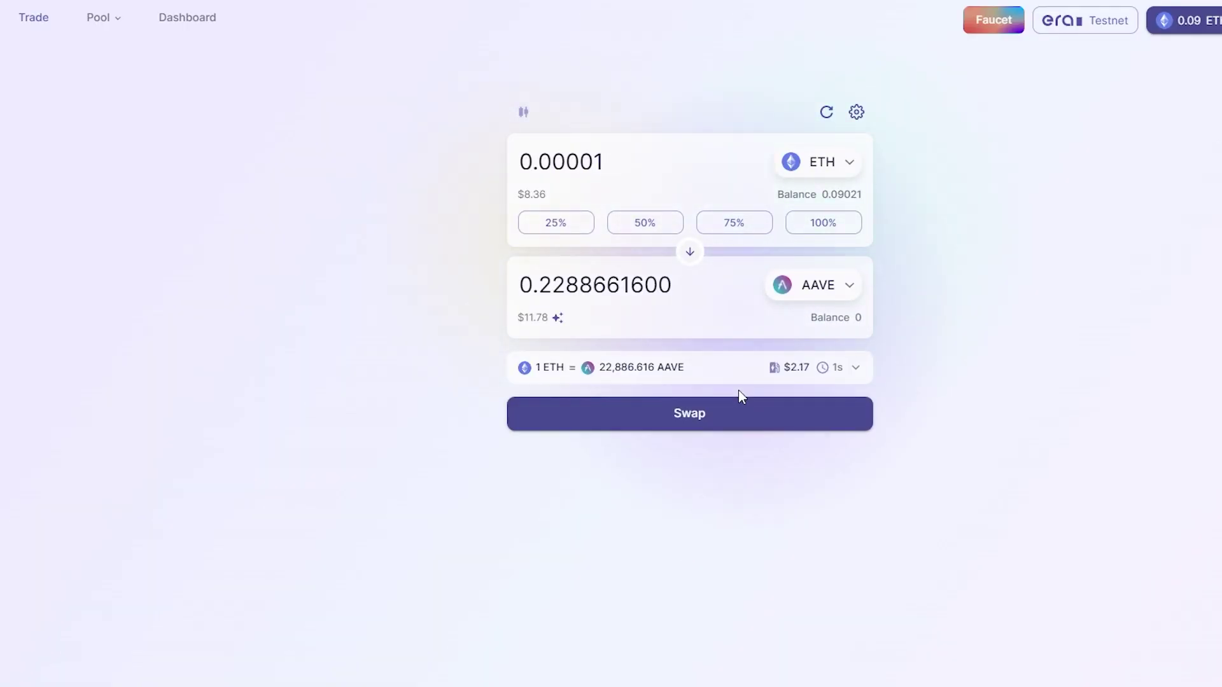
pyautogui.click(740, 400)
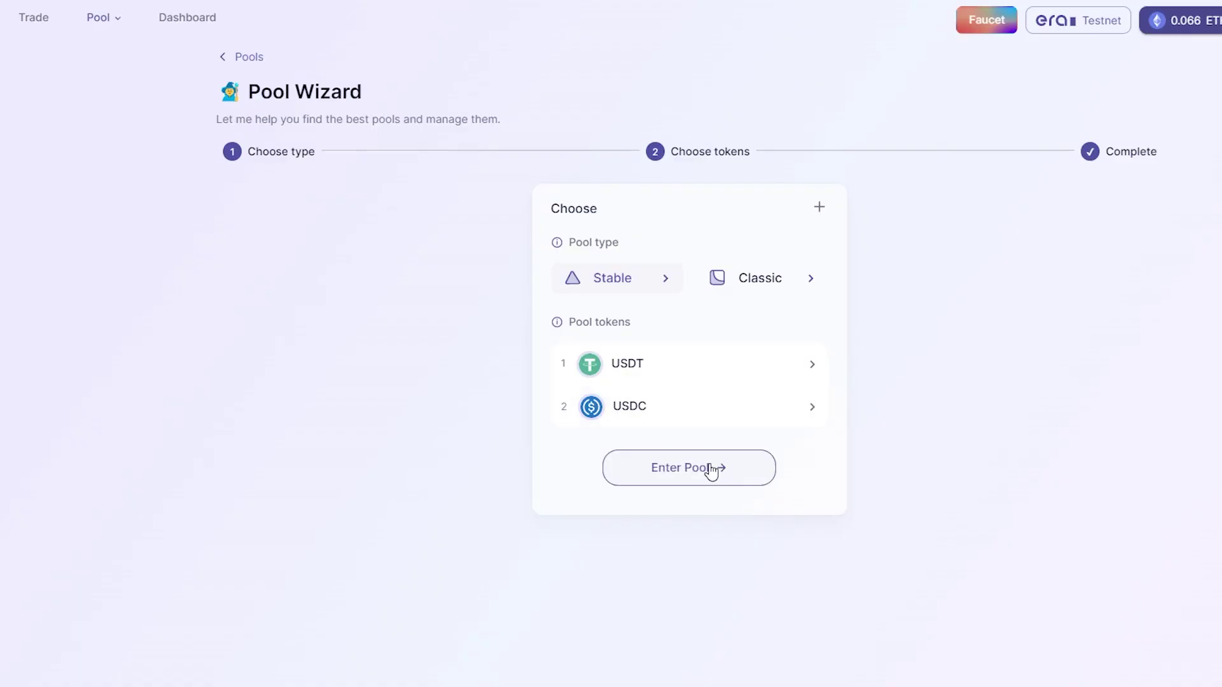
# Step: Deposit a reduced ETH amount as liquidity into the pool
pyautogui.click(711, 471)
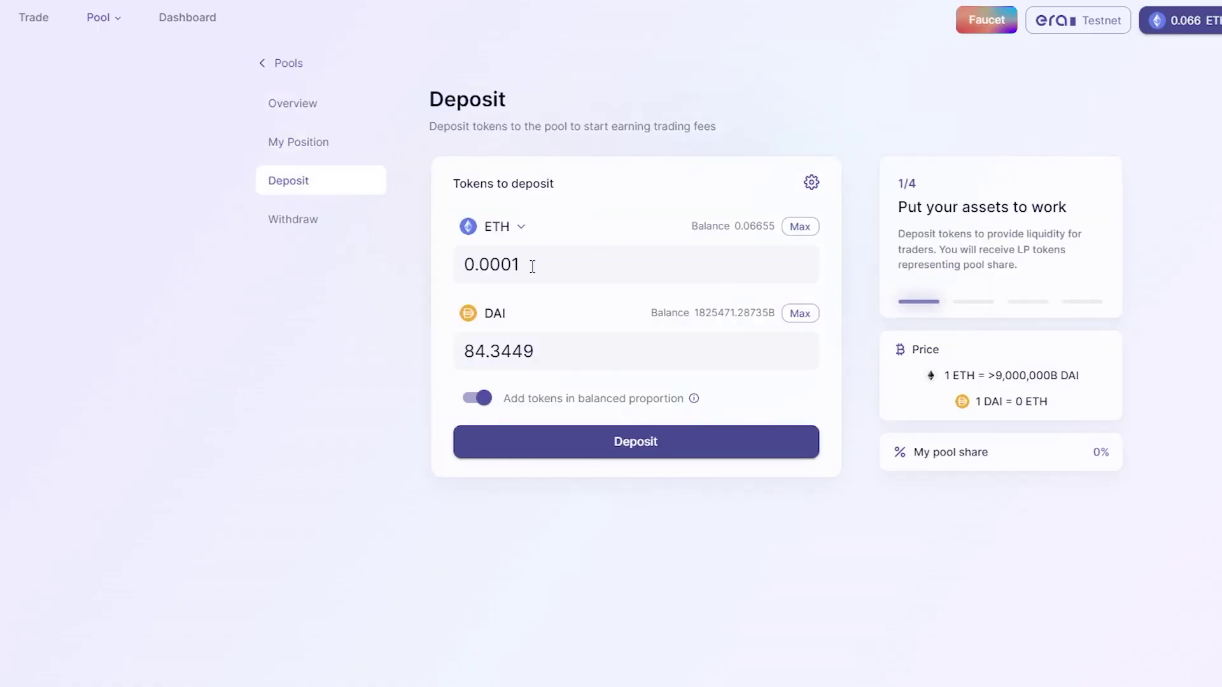
pyautogui.click(623, 442)
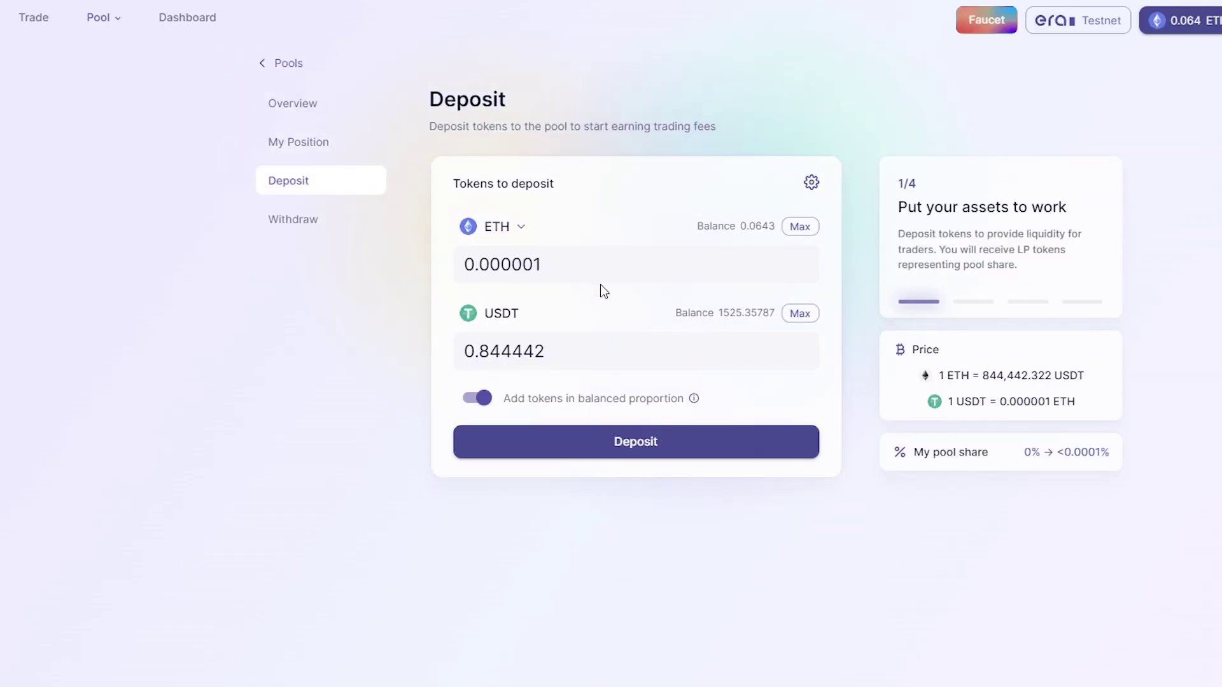
pyautogui.press('BackSpace')
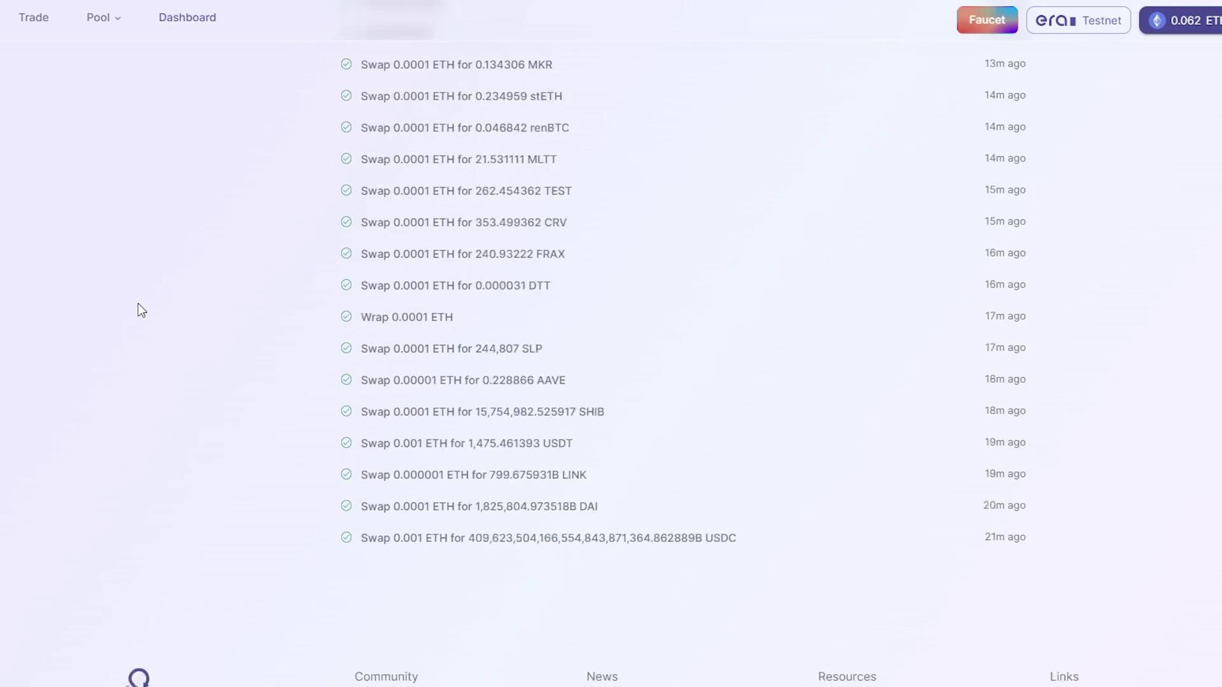
# Step: Accept the SyncSwap Discord invite from the footer link
pyautogui.scroll(-2, 159, 318)
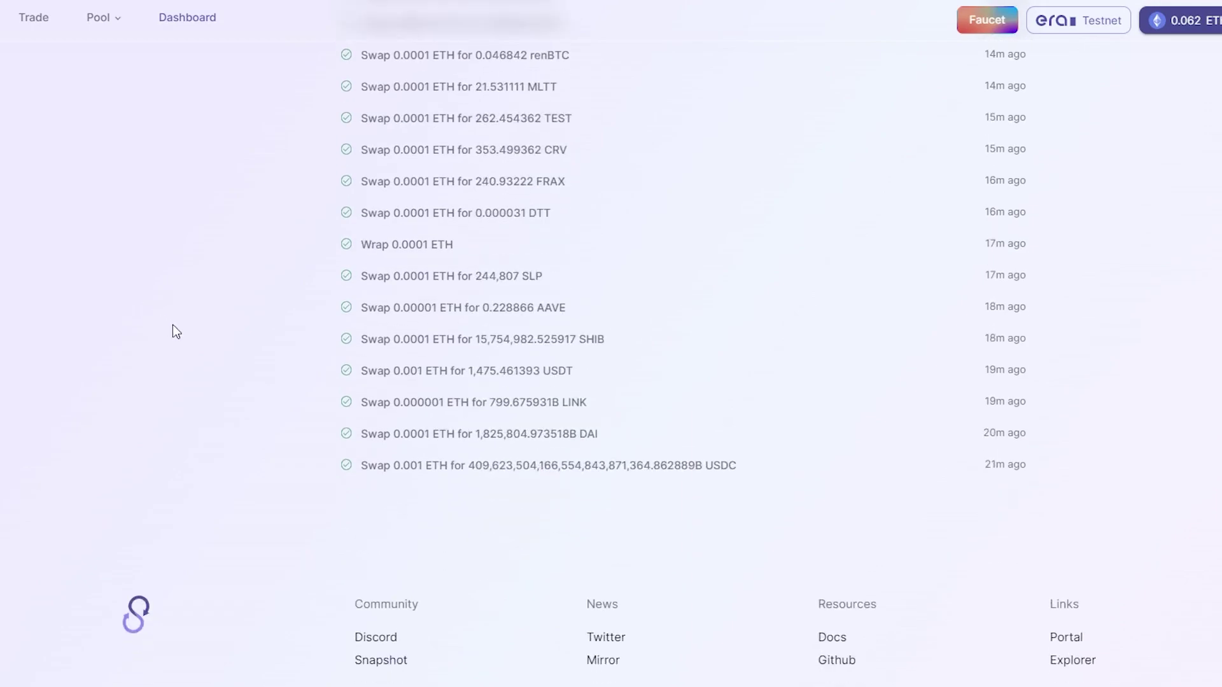
pyautogui.click(377, 639)
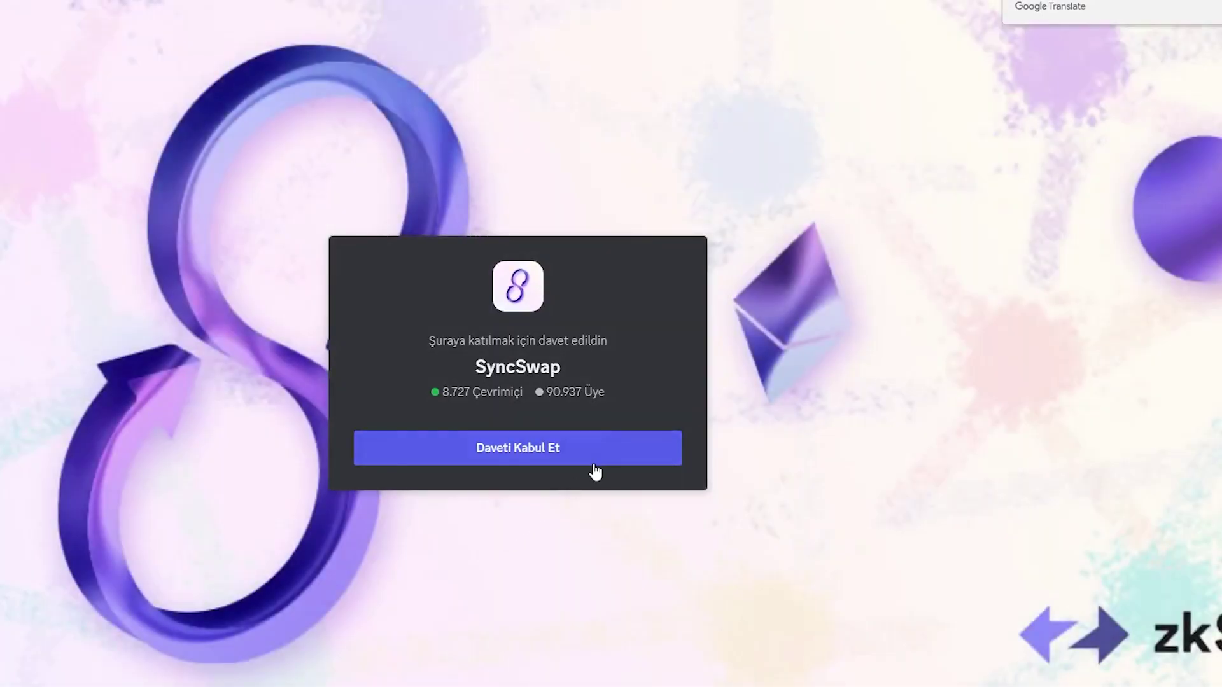
pyautogui.click(597, 453)
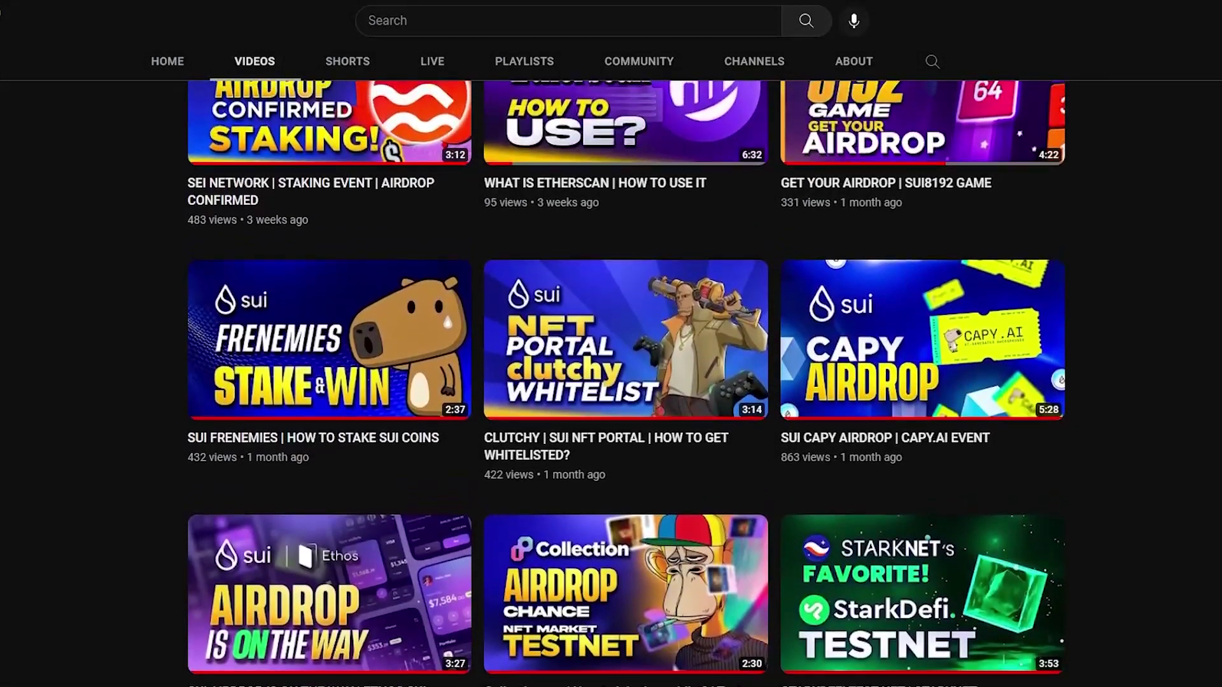
# Step: Scroll the Coin Engineer channel's Videos tab up to its header and sort options
pyautogui.scroll(3, 626, 380)
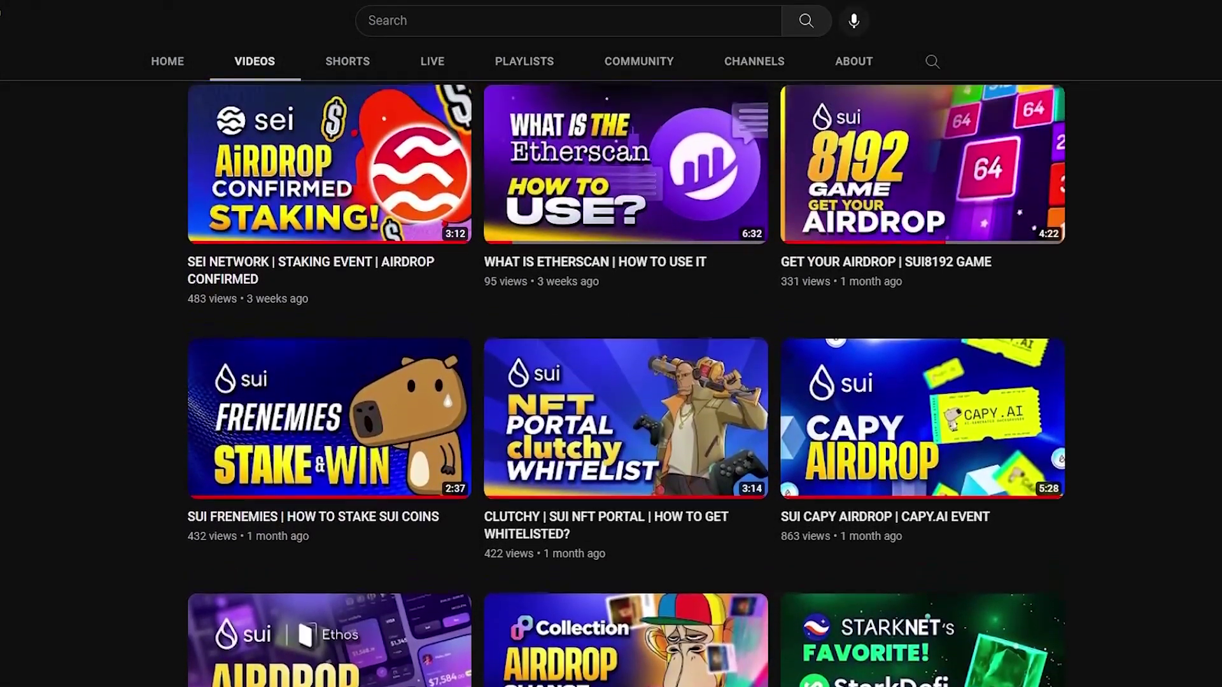
pyautogui.scroll(3, 627, 380)
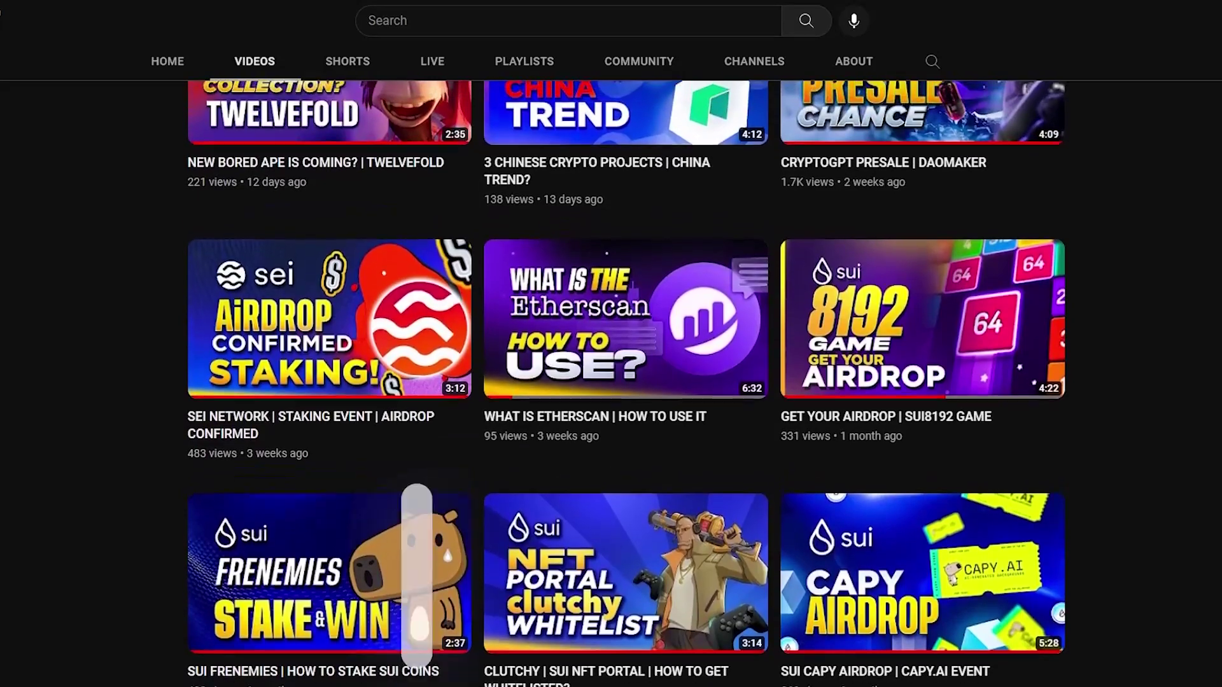
pyautogui.scroll(1, 627, 380)
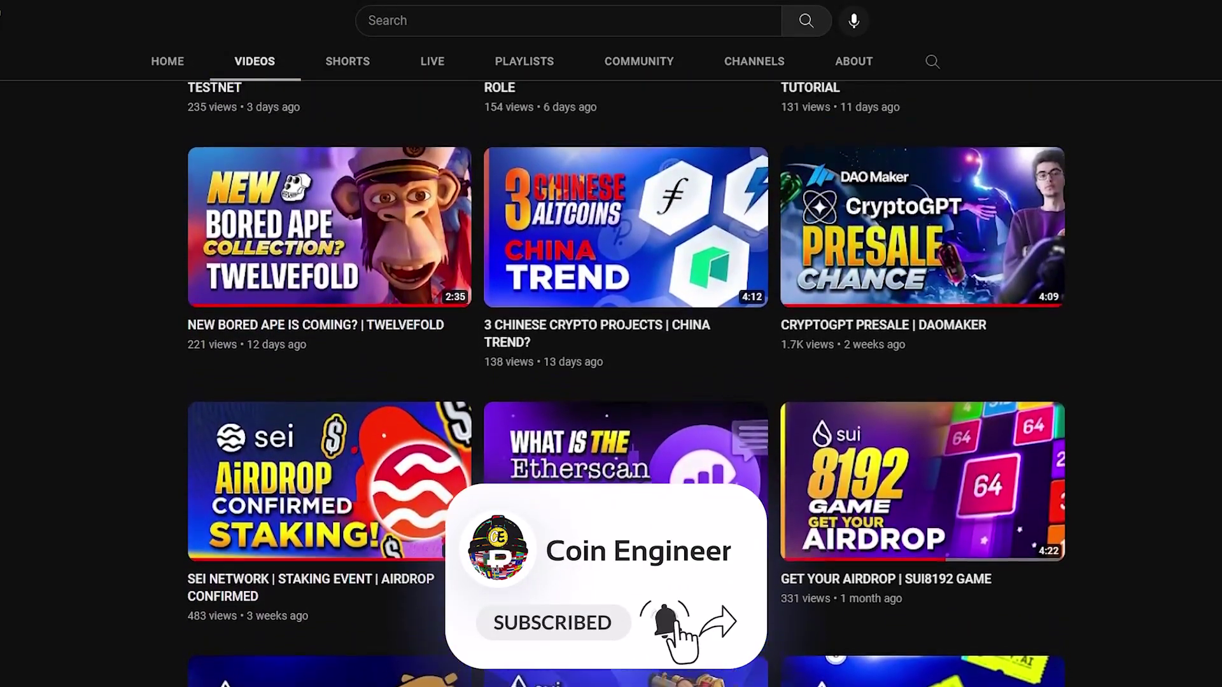
pyautogui.scroll(3, 626, 382)
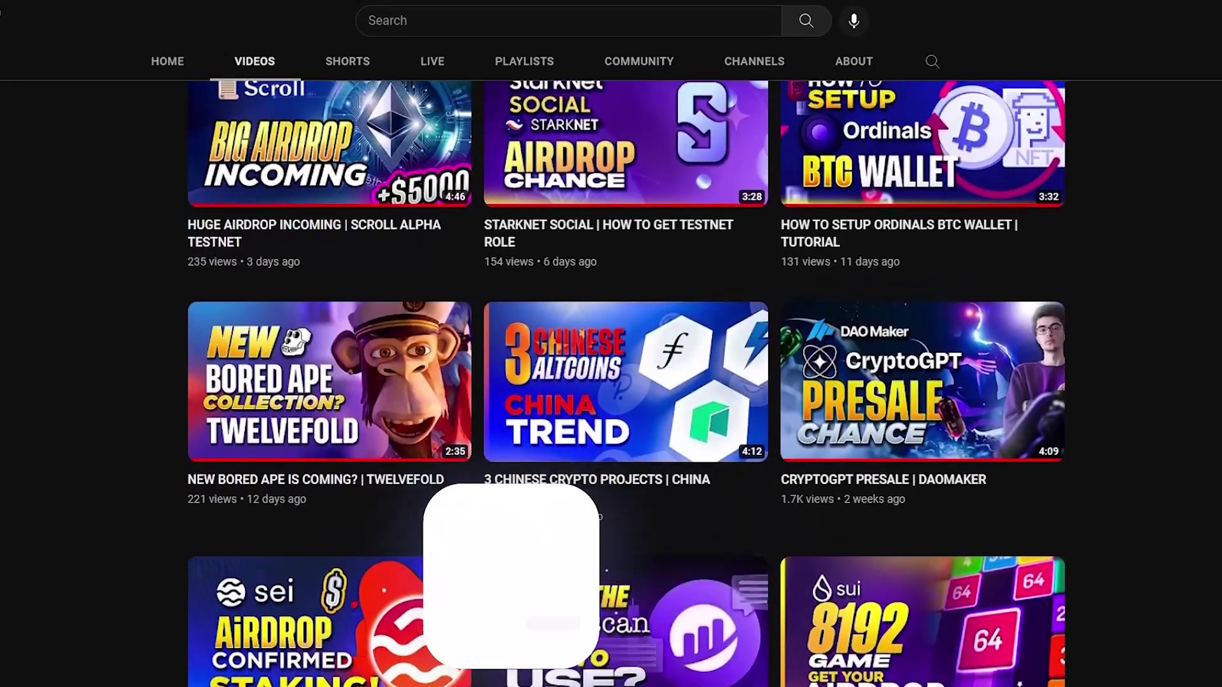
pyautogui.scroll(3, 626, 382)
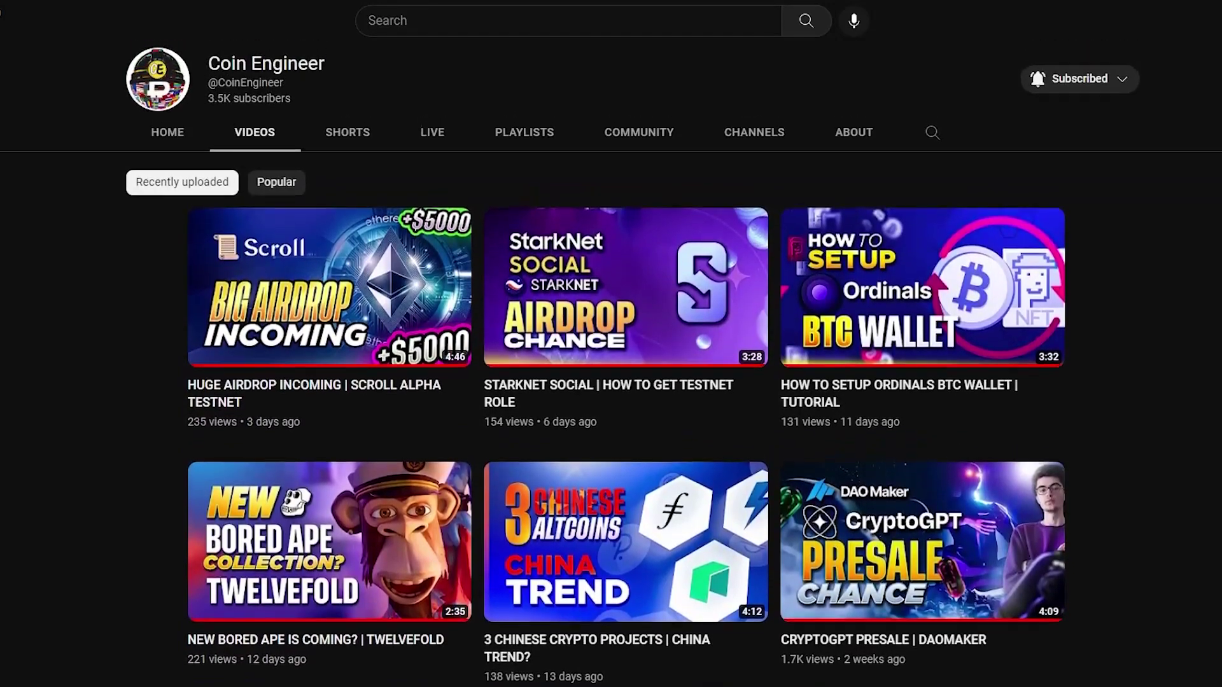